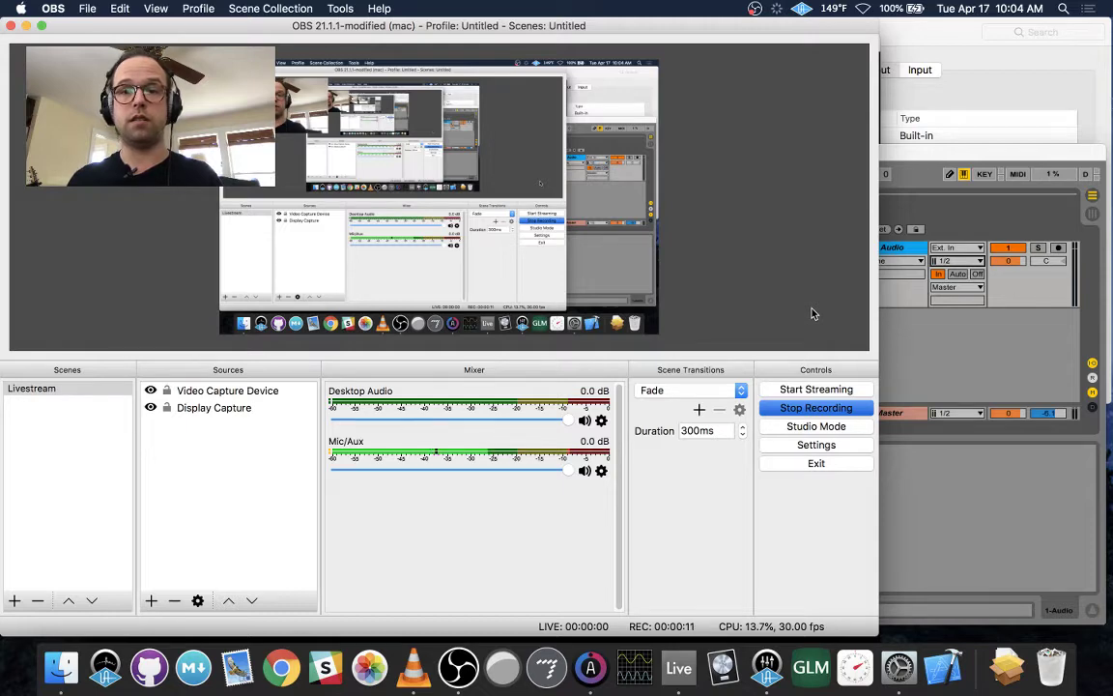
- Nudge the OBS window, check the SoundflowerBed routing menu, then move Ableton Live's window up-left in front
mouse_move(610, 29)
mouse_down()
mouse_move(619, 38)
mouse_move(614, 24)
mouse_move(633, 7)
mouse_move(624, 10)
mouse_up()
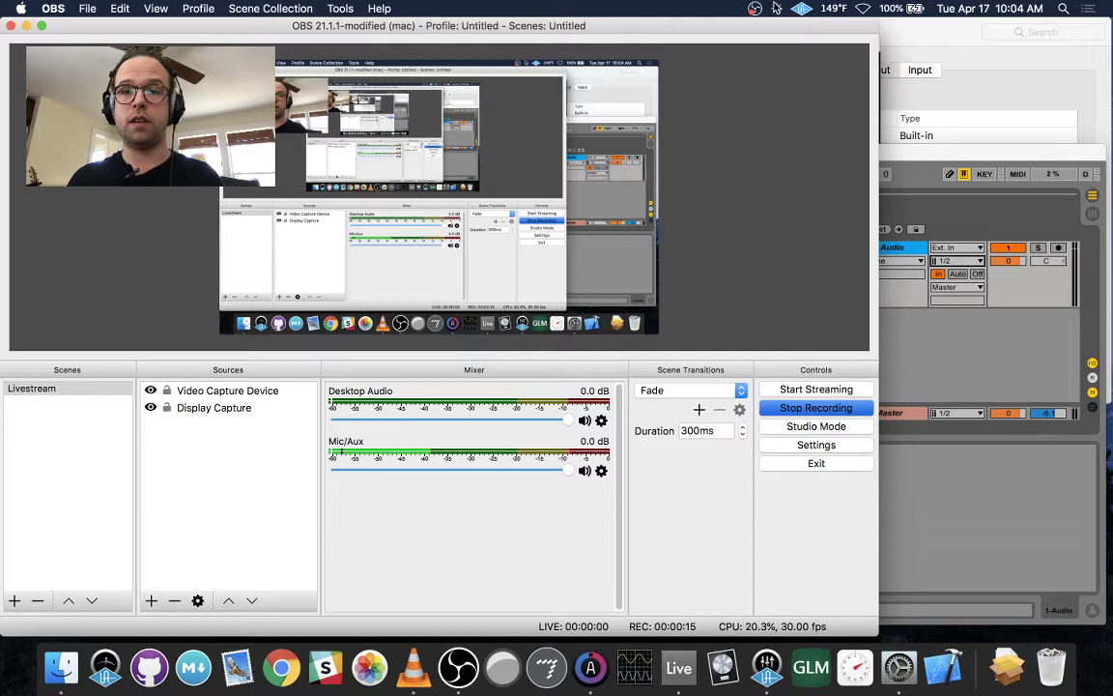
click(775, 8)
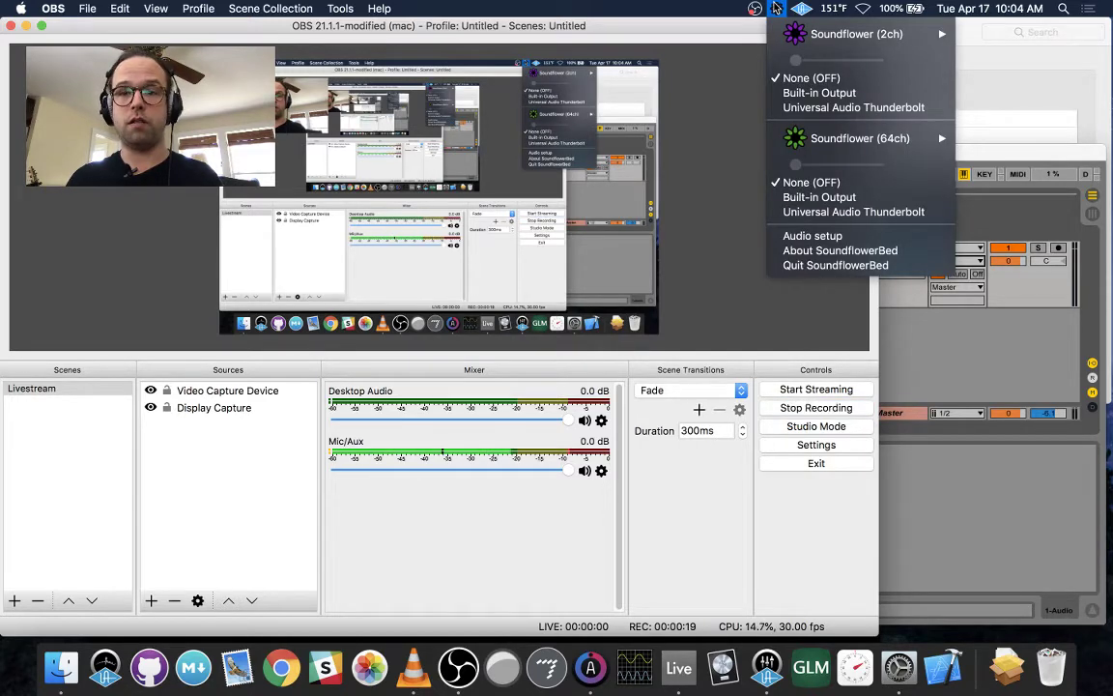
click(776, 7)
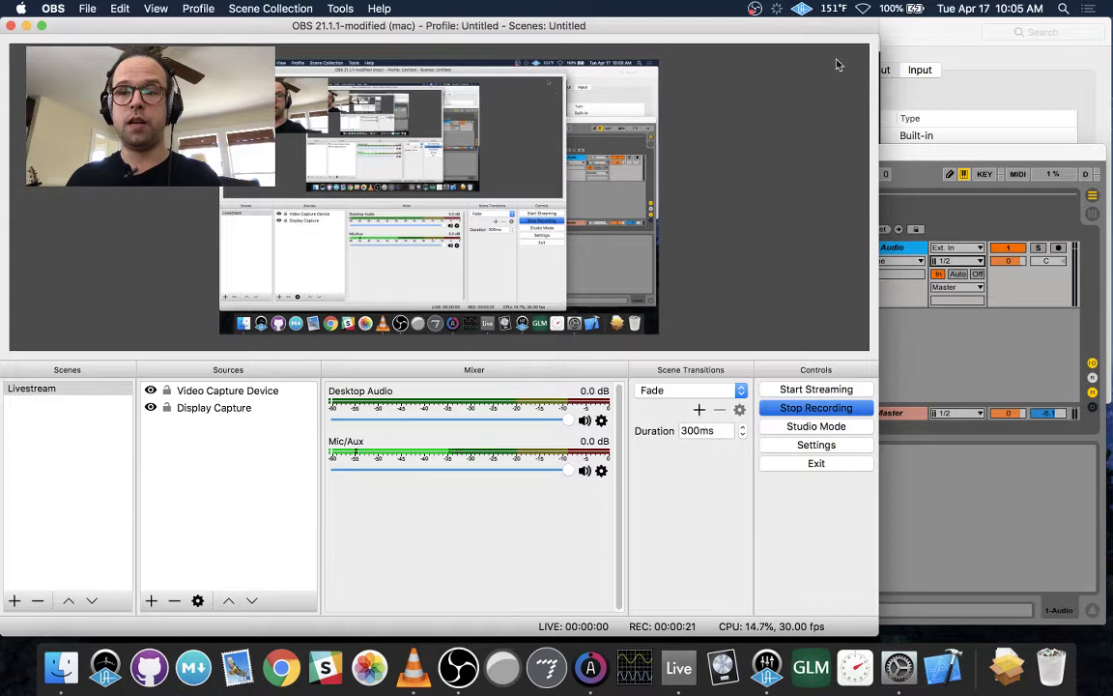
click(925, 162)
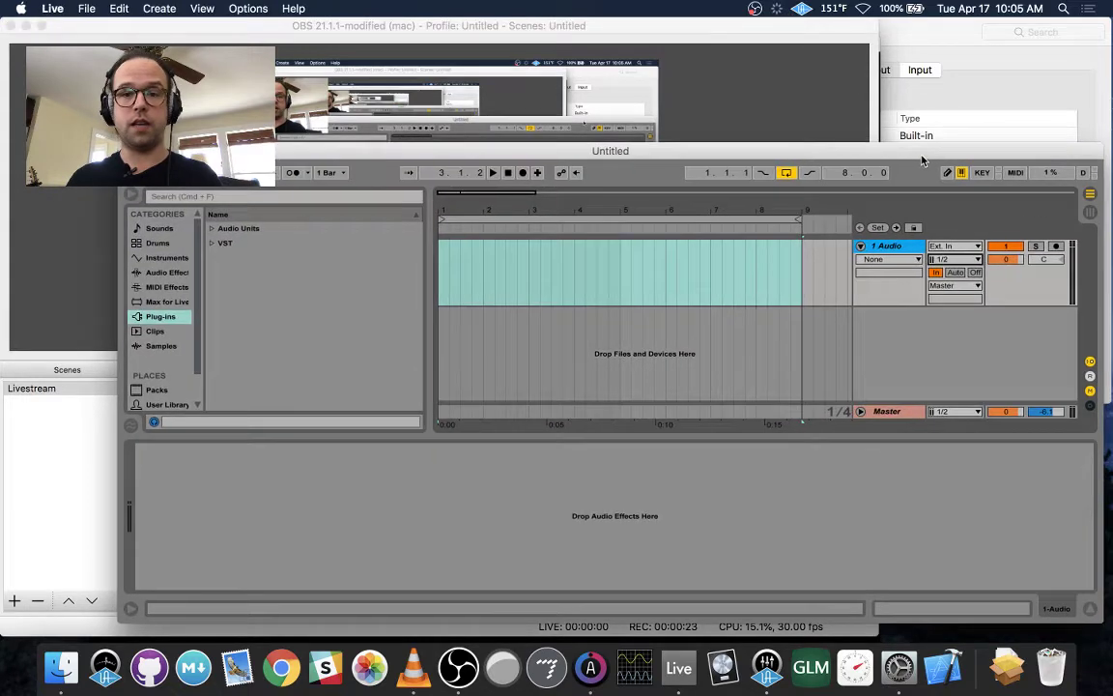
drag(924, 163, 912, 135)
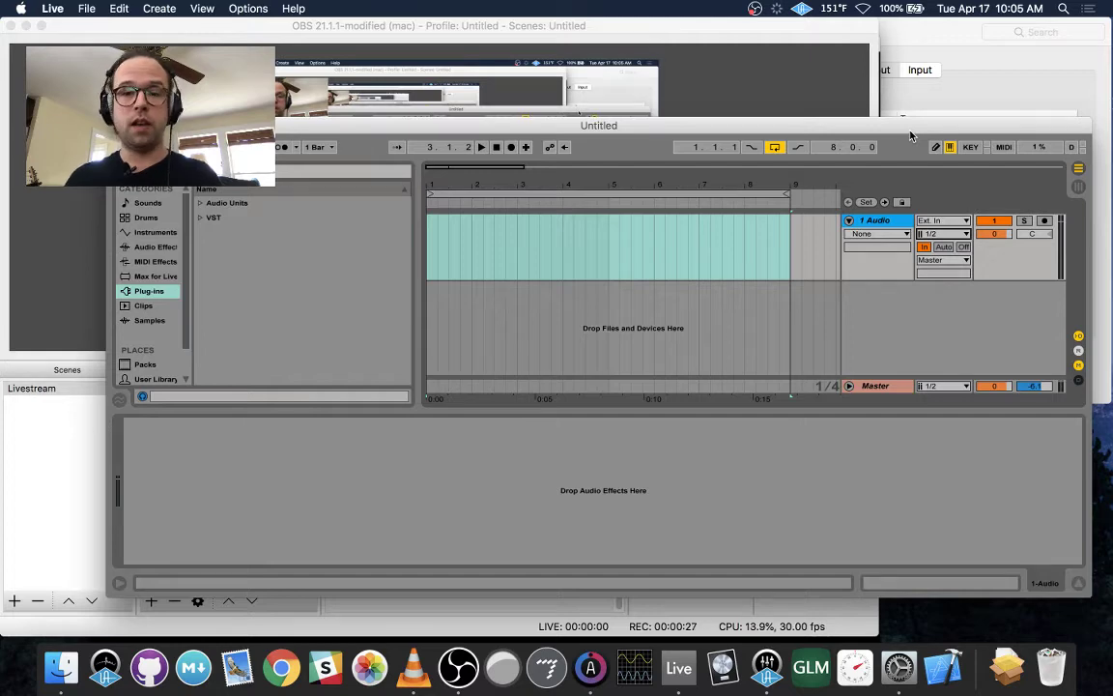
- Look over the Audulus patch's Analog delay, output and sequencer modules, then return to OBS
click(590, 666)
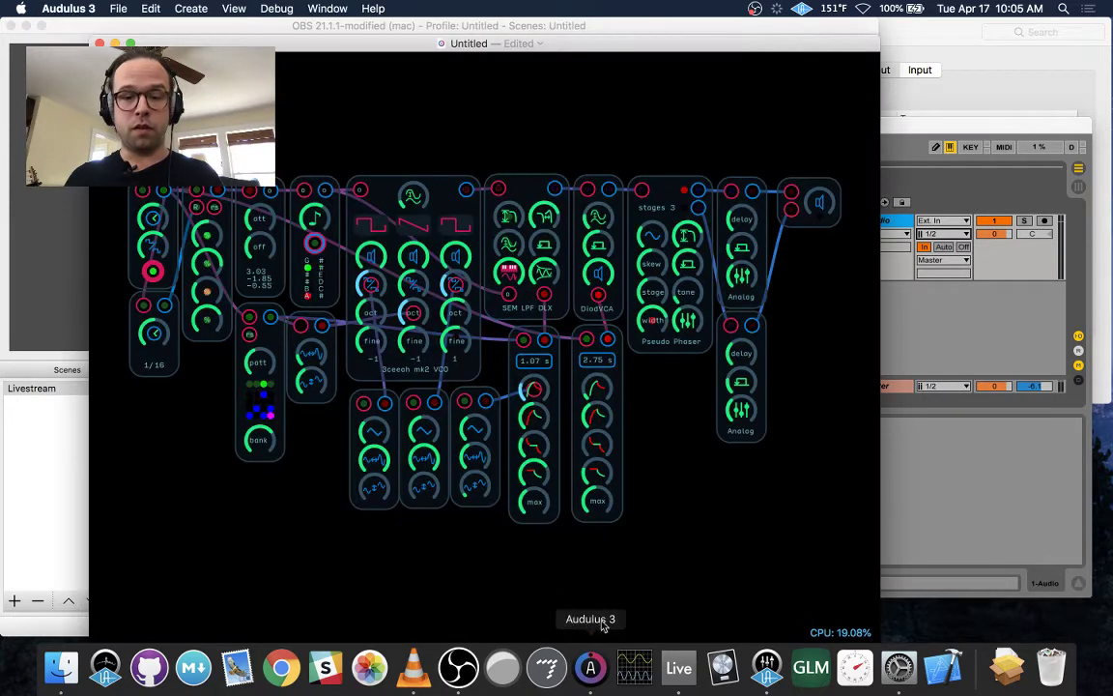
click(737, 183)
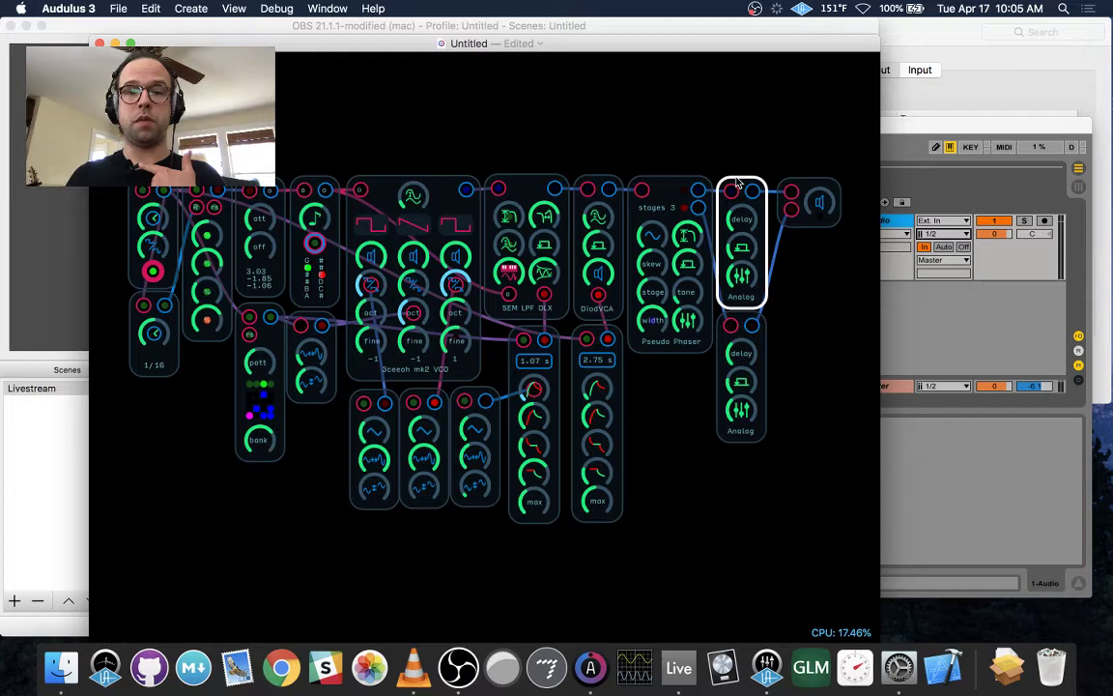
click(816, 201)
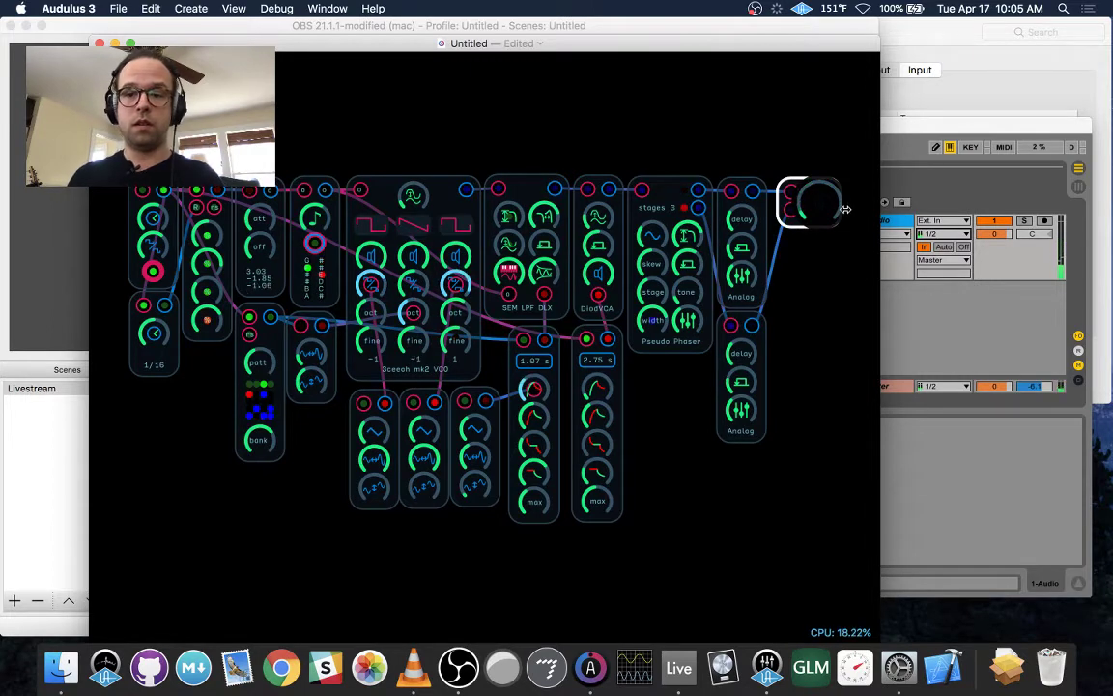
click(155, 241)
click(25, 256)
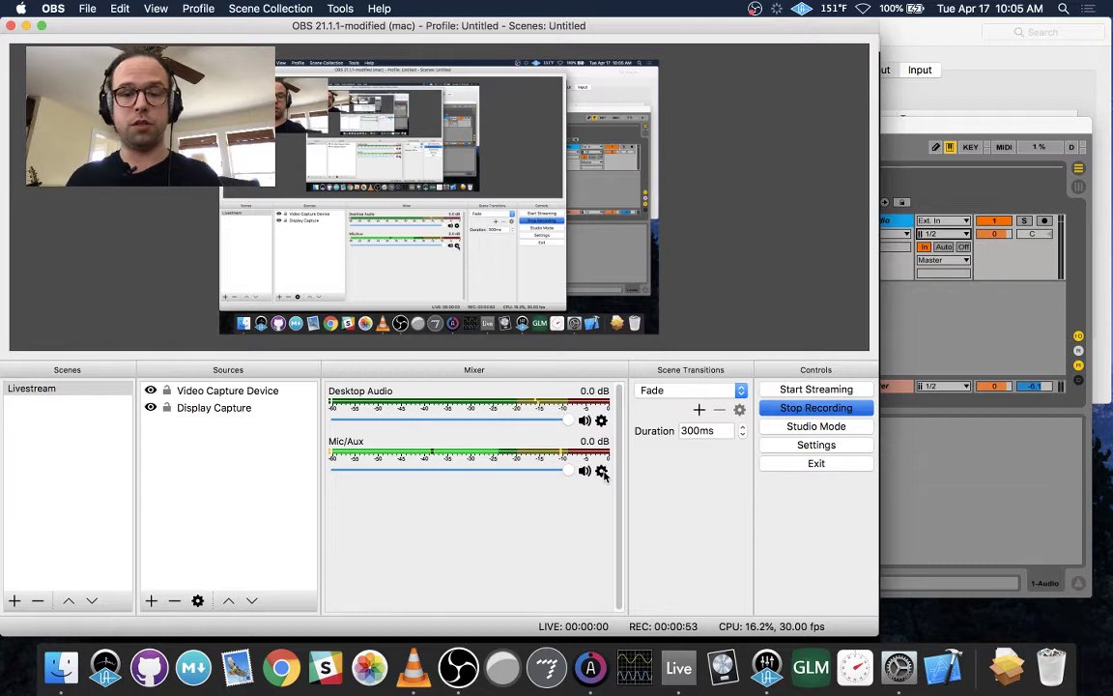
- Enable Downmix to Mono for Mic/Aux in Advanced Audio Properties
click(601, 470)
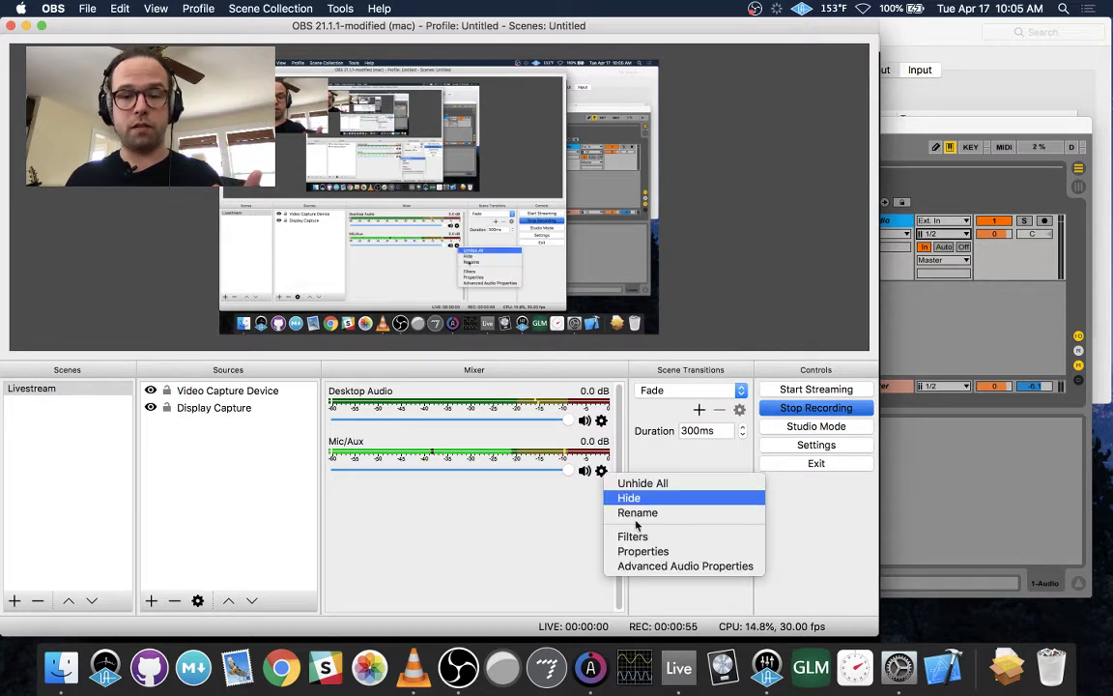
click(643, 566)
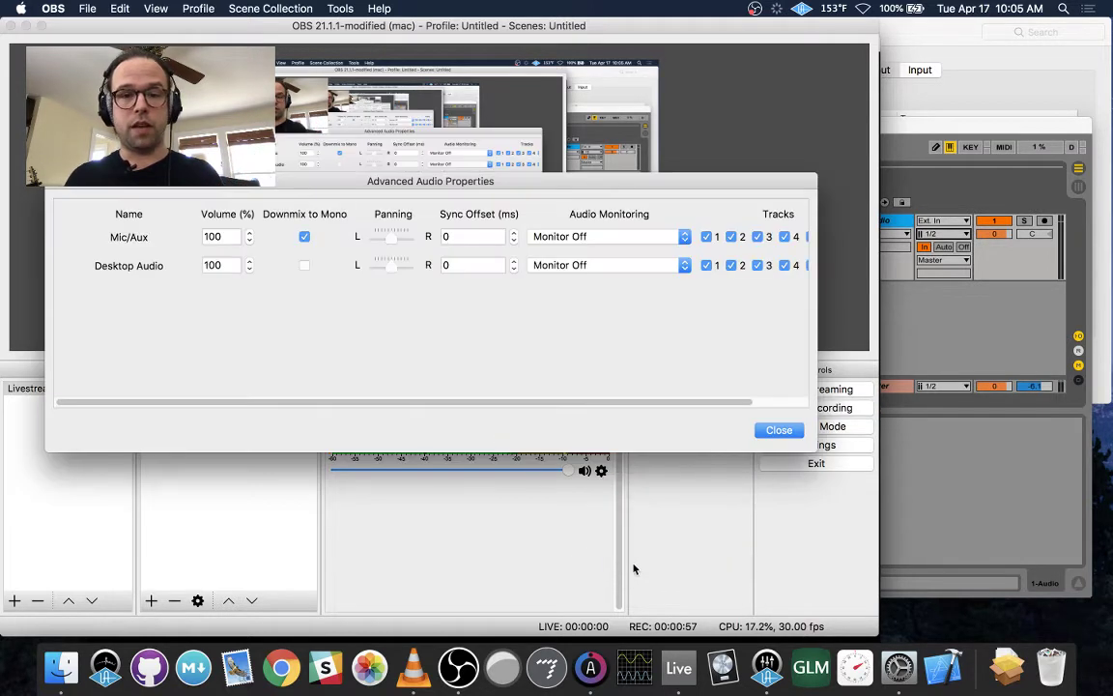
click(307, 236)
click(307, 237)
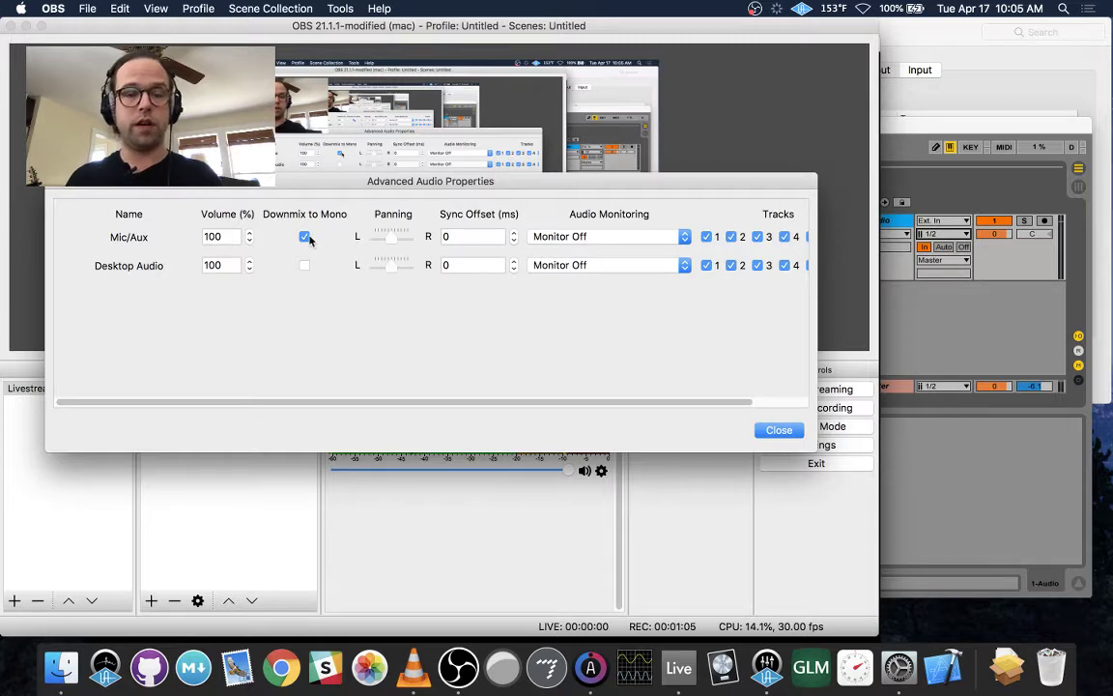
click(794, 434)
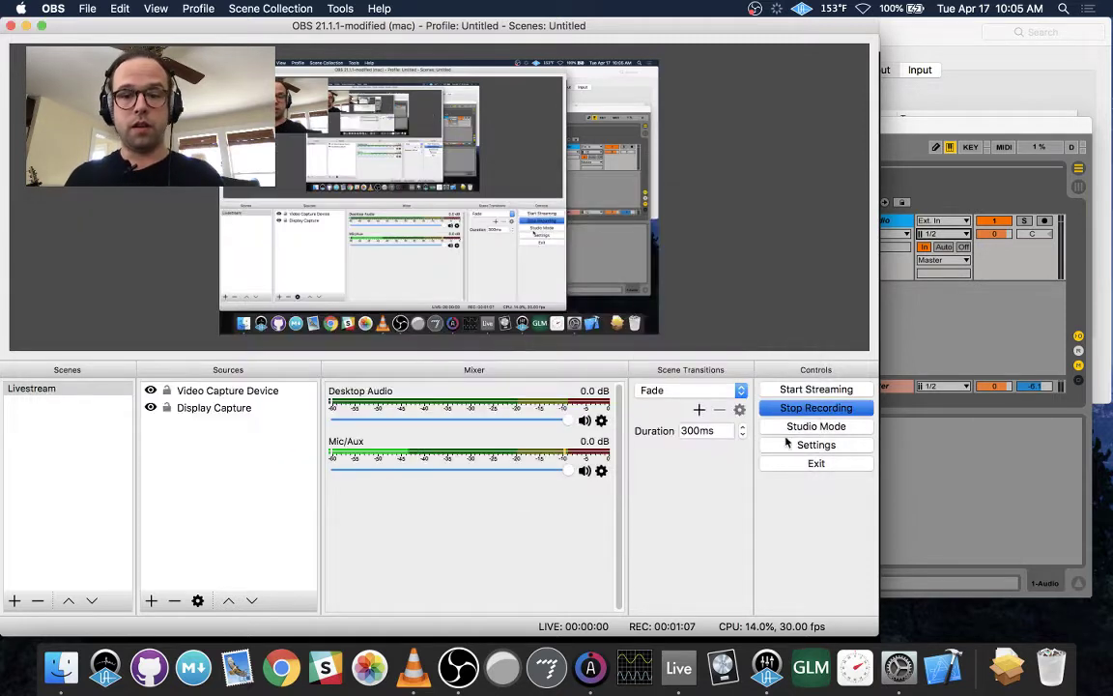
- Confirm Desktop Audio uses Soundflower (2ch) and set the Mac's sound output to Soundflower (2ch)
click(601, 421)
click(642, 498)
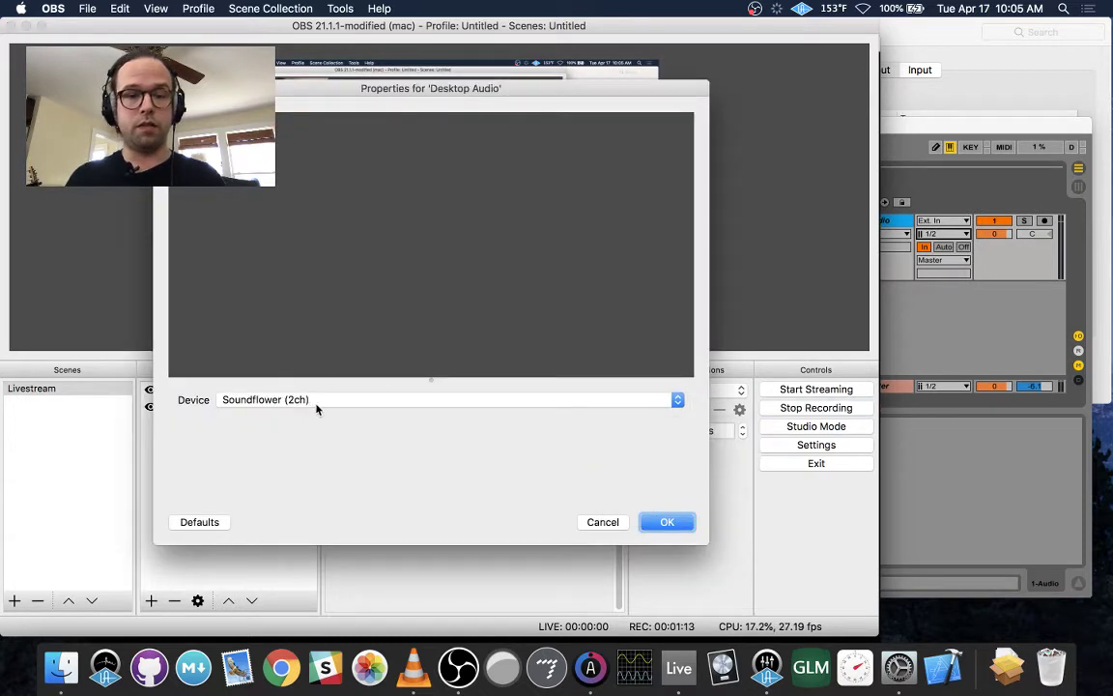
click(676, 521)
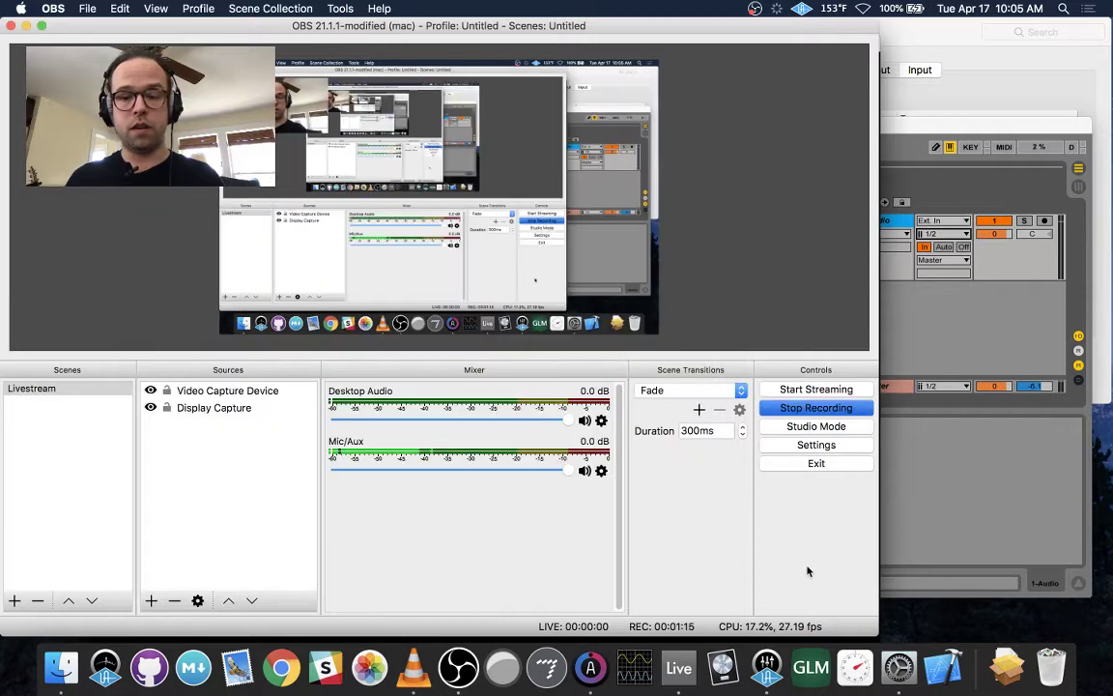
click(901, 672)
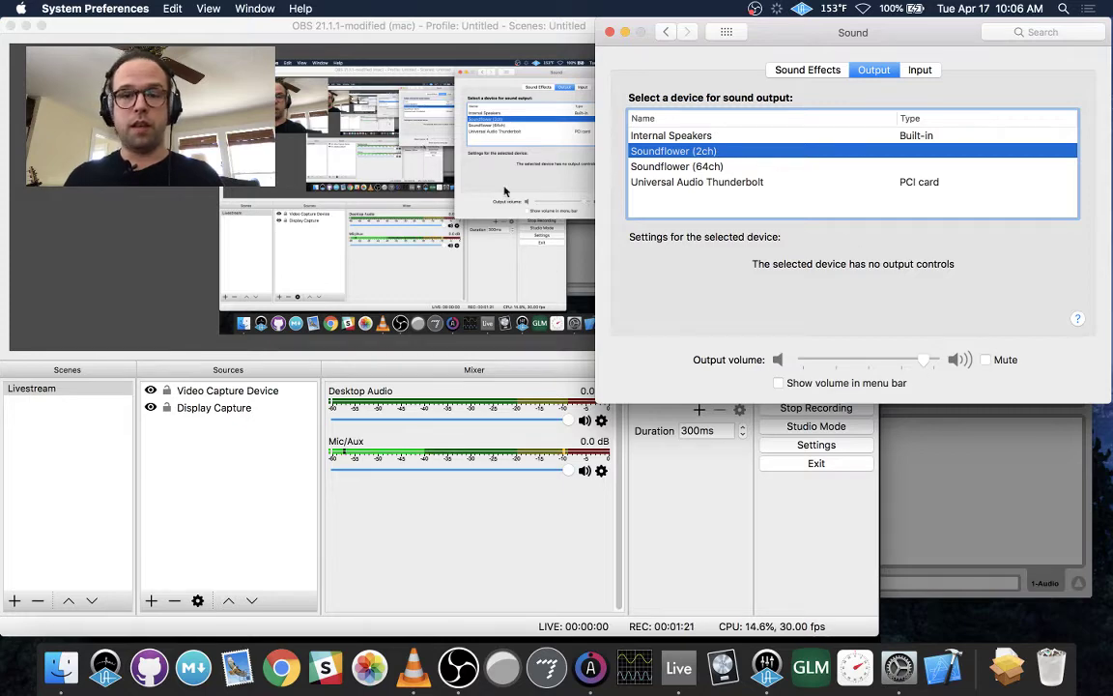
- Take a brief look at the Audulus patch, then bring OBS back in front
click(591, 668)
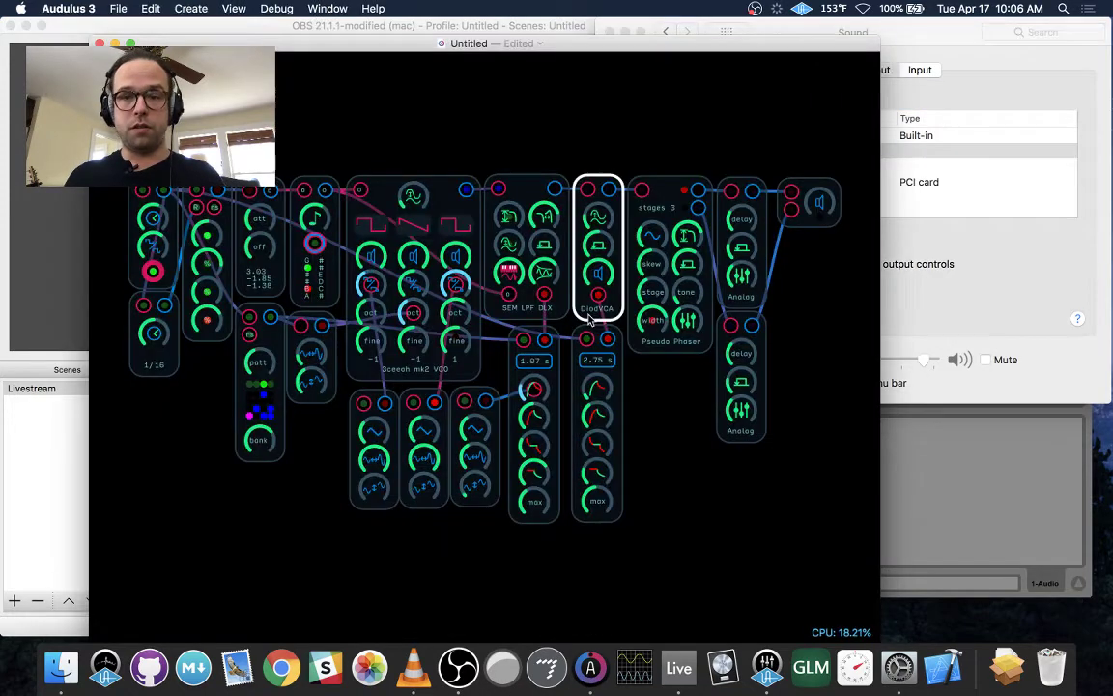
click(75, 191)
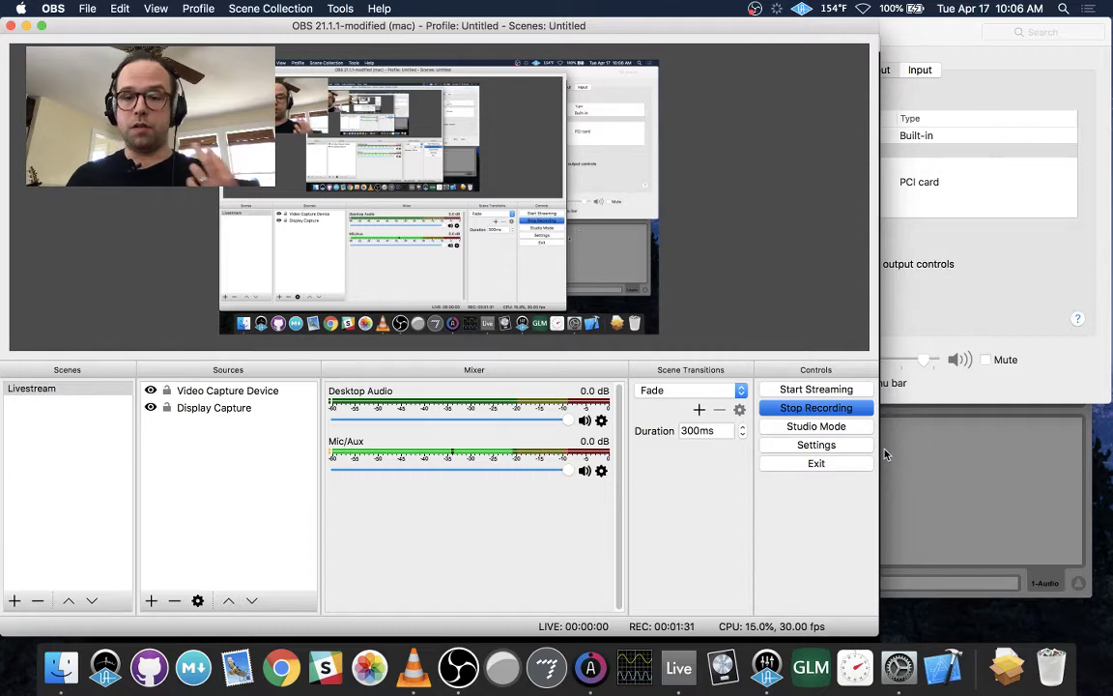
click(926, 461)
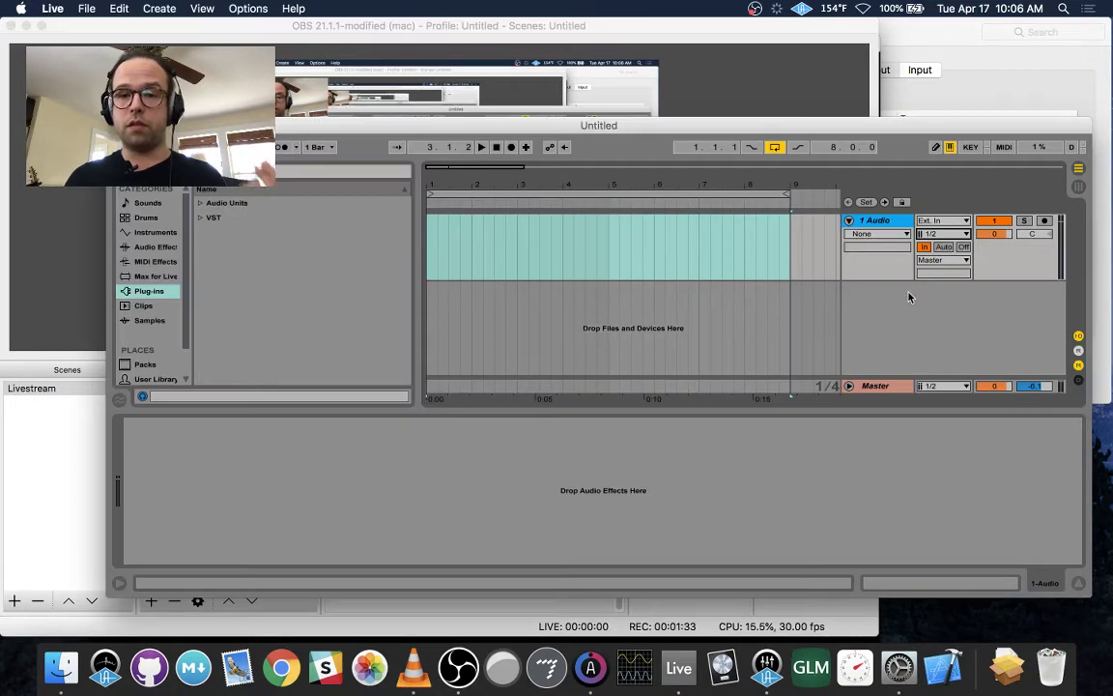
click(868, 222)
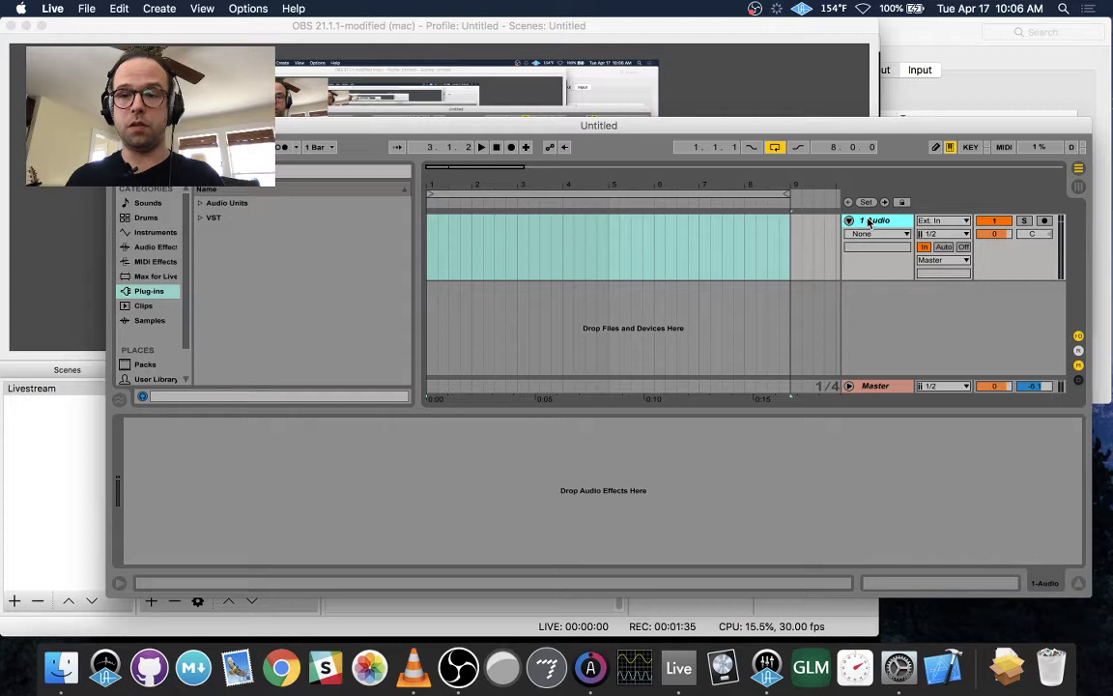
click(44, 9)
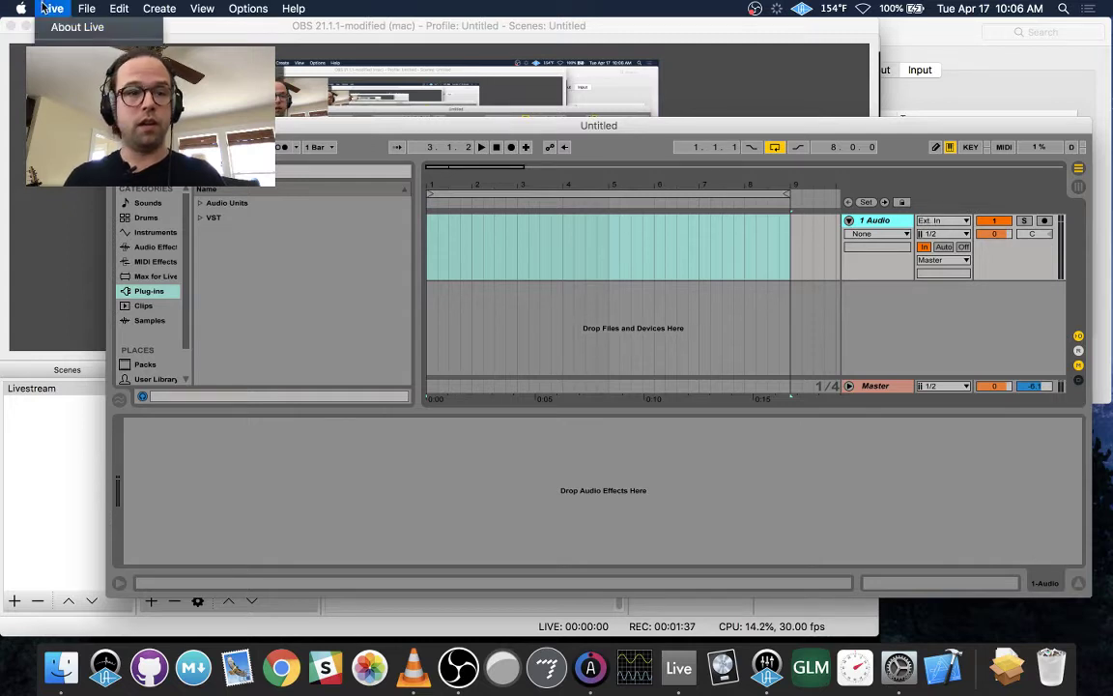
click(67, 49)
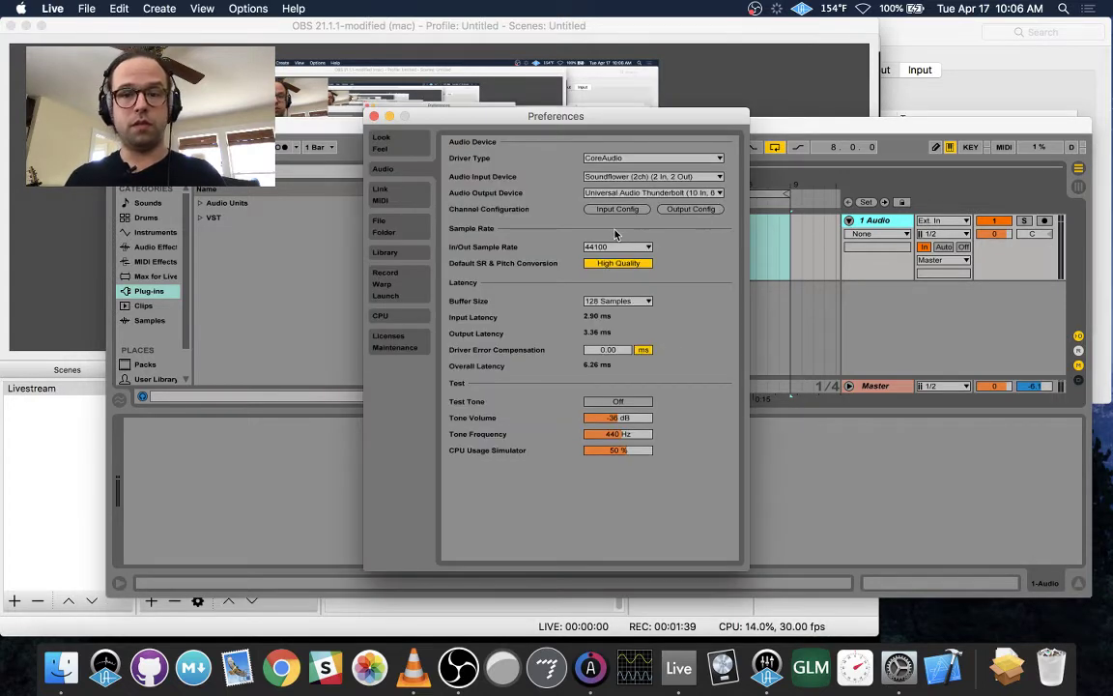
click(623, 176)
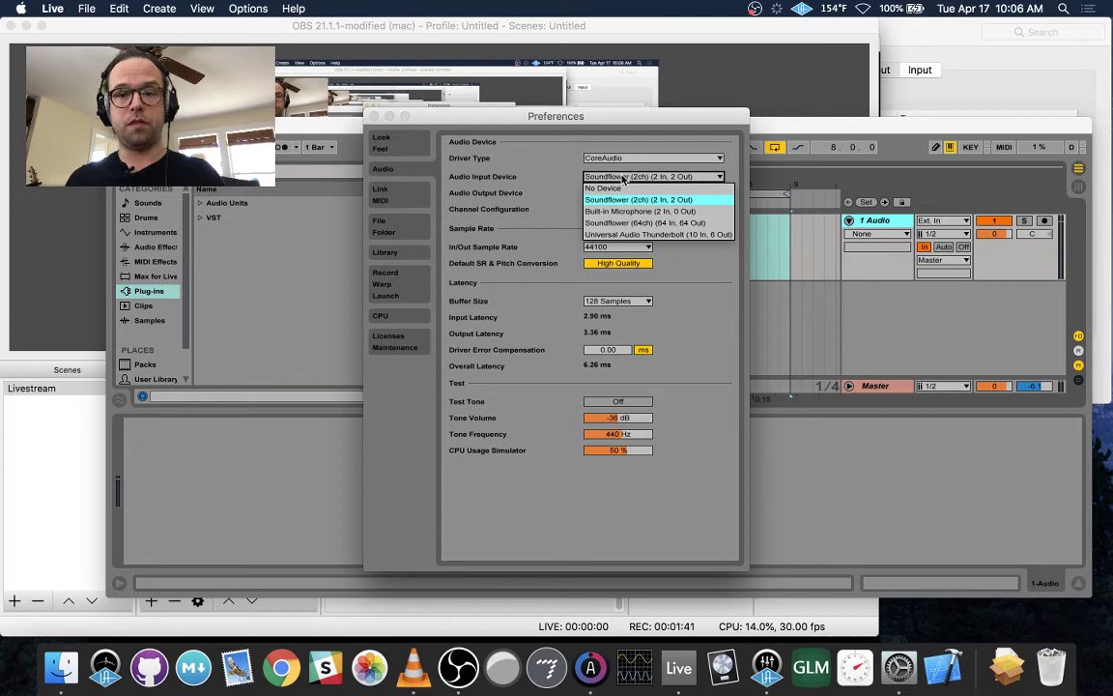
click(623, 177)
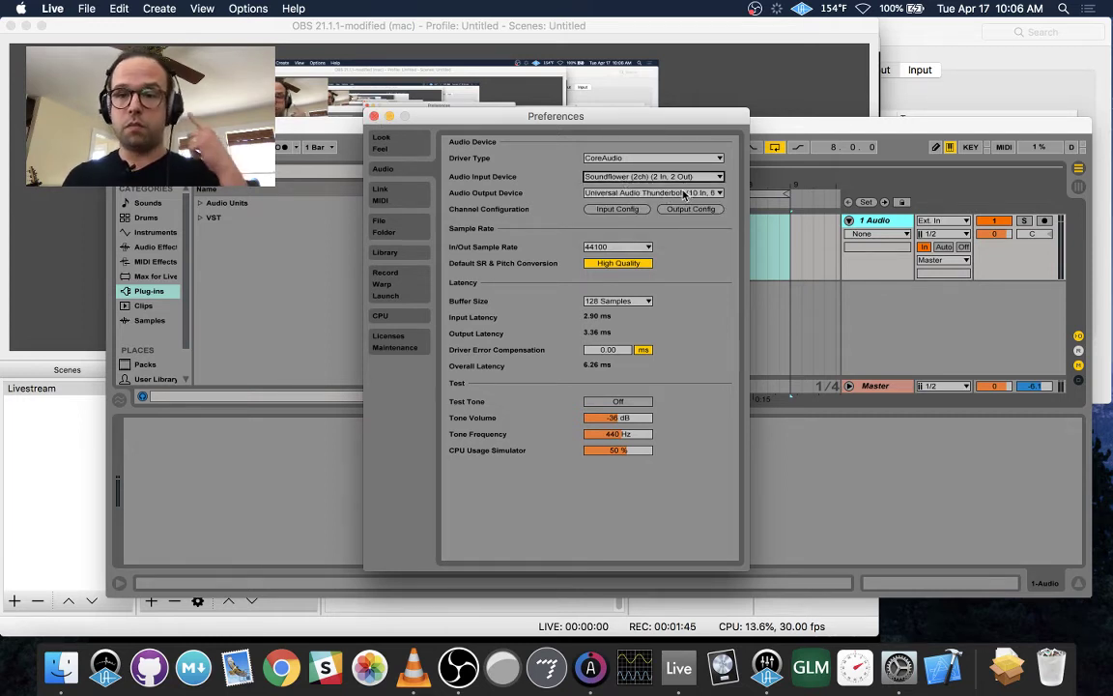
click(373, 116)
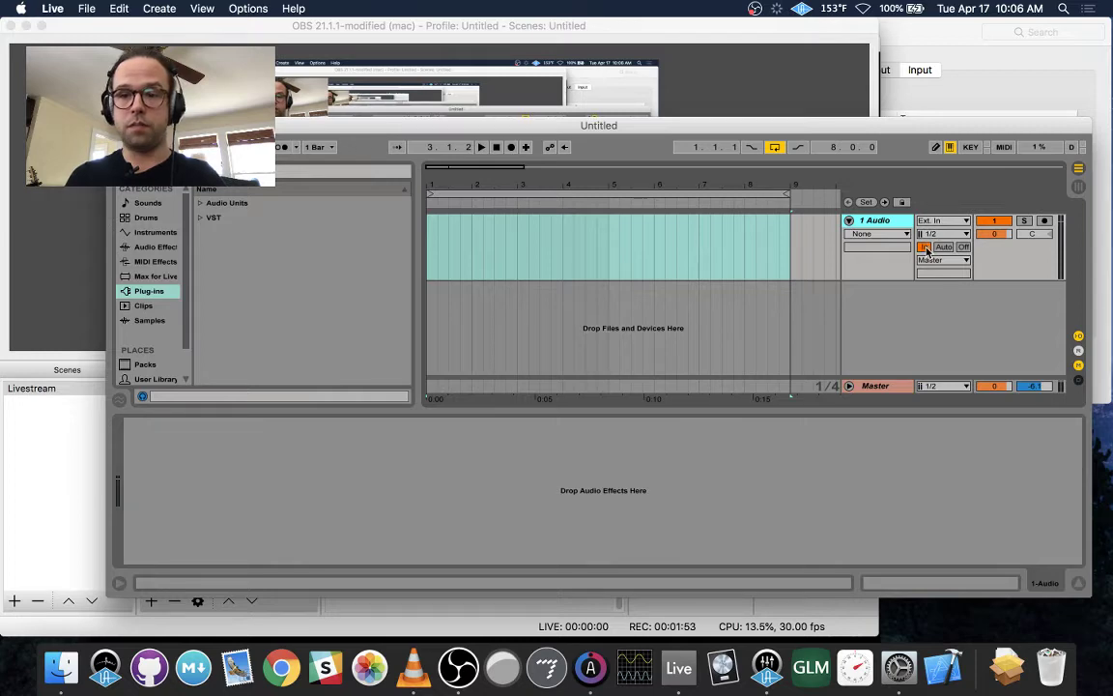
- Show the Audulus patch once more, then switch back to the OBS window
click(590, 682)
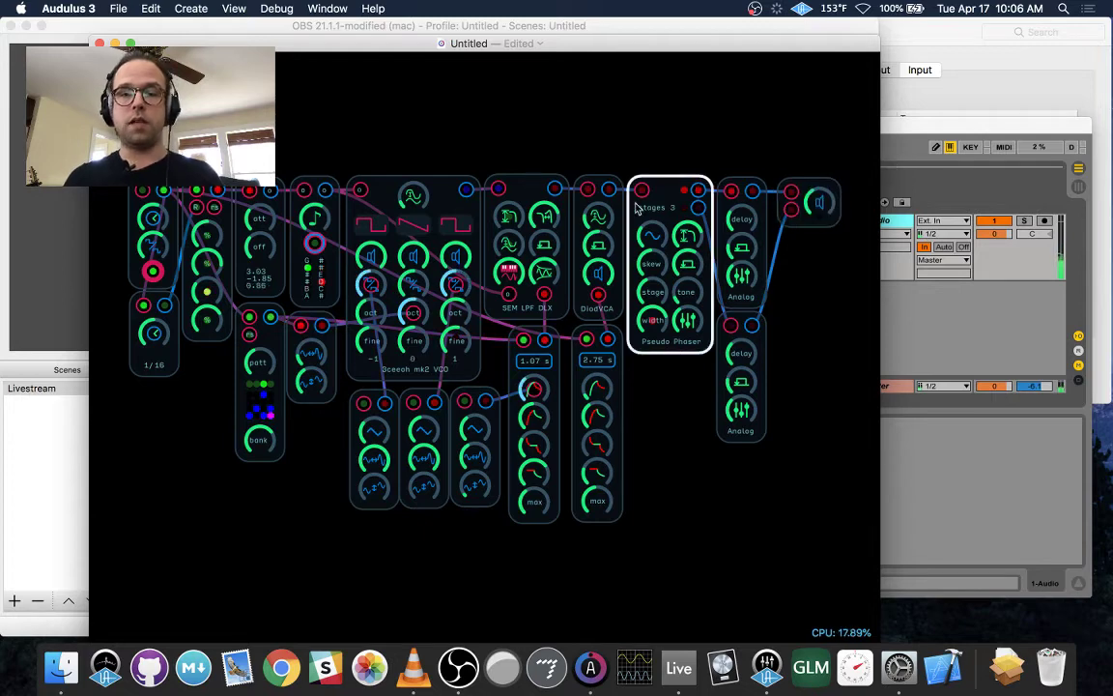
click(14, 190)
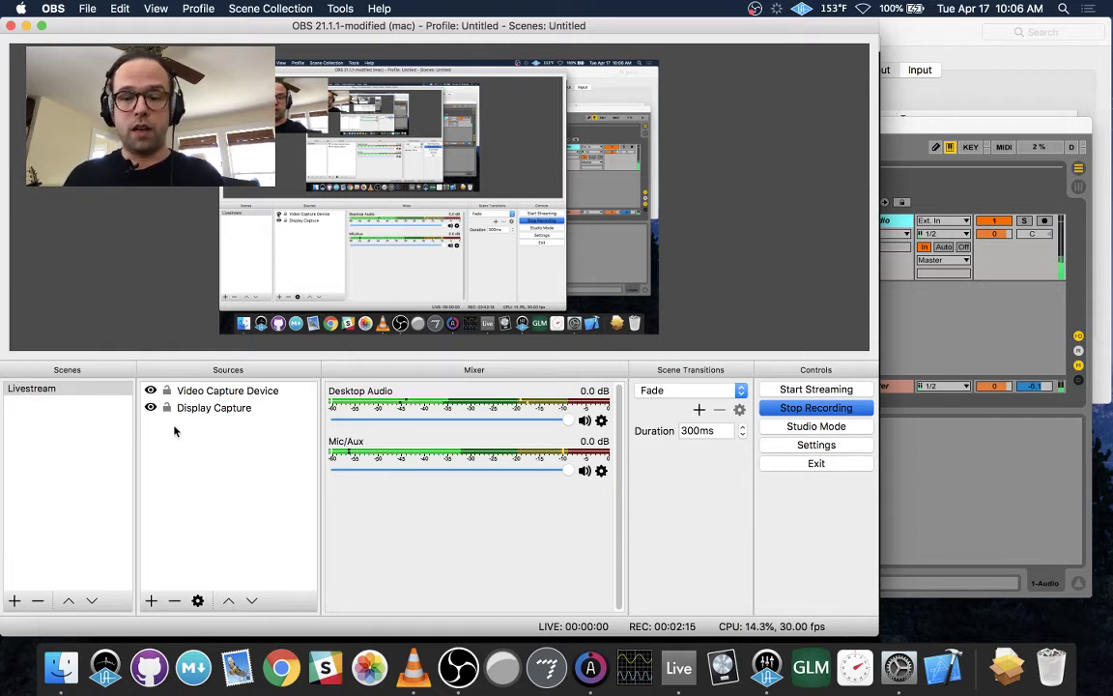
click(766, 665)
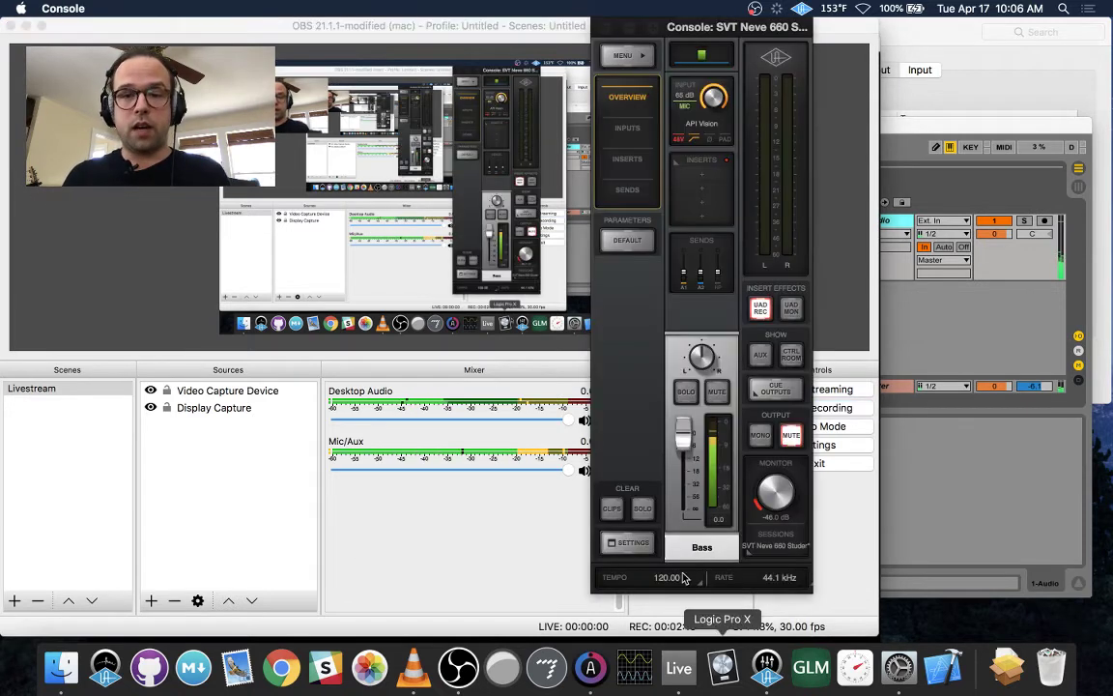
click(702, 124)
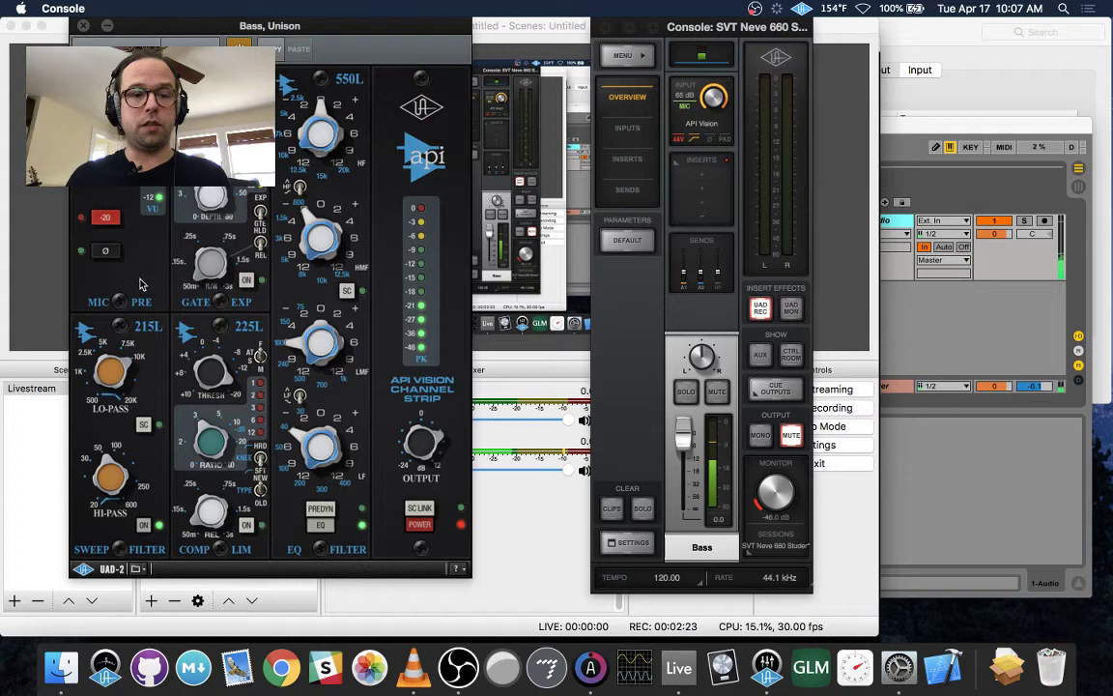
click(84, 27)
click(568, 25)
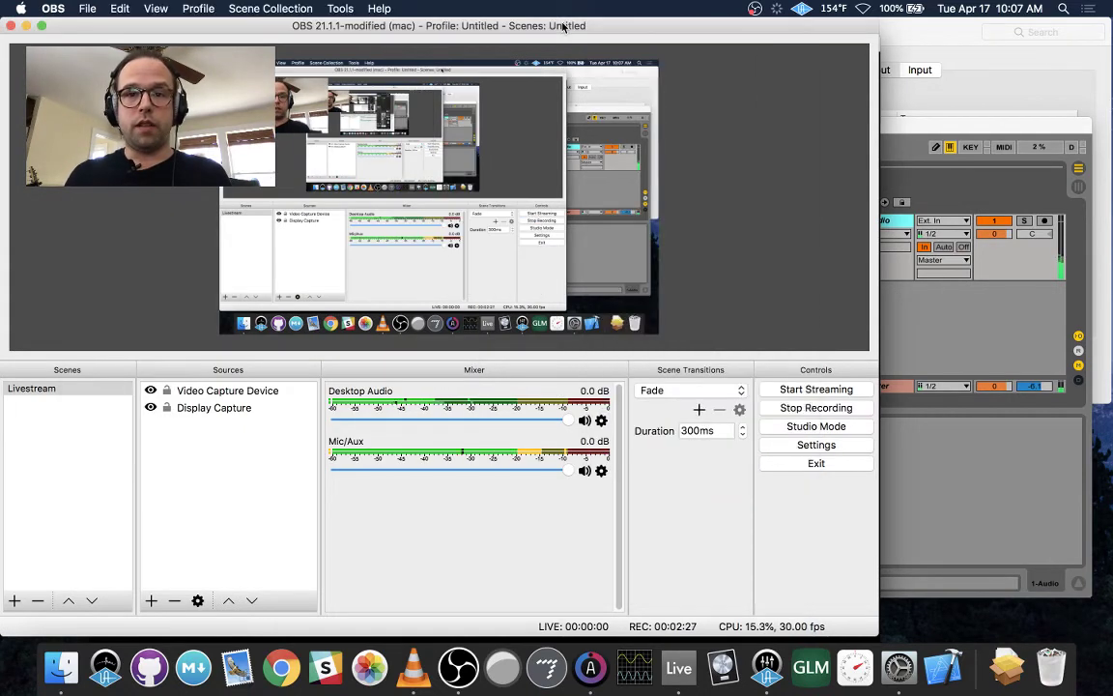